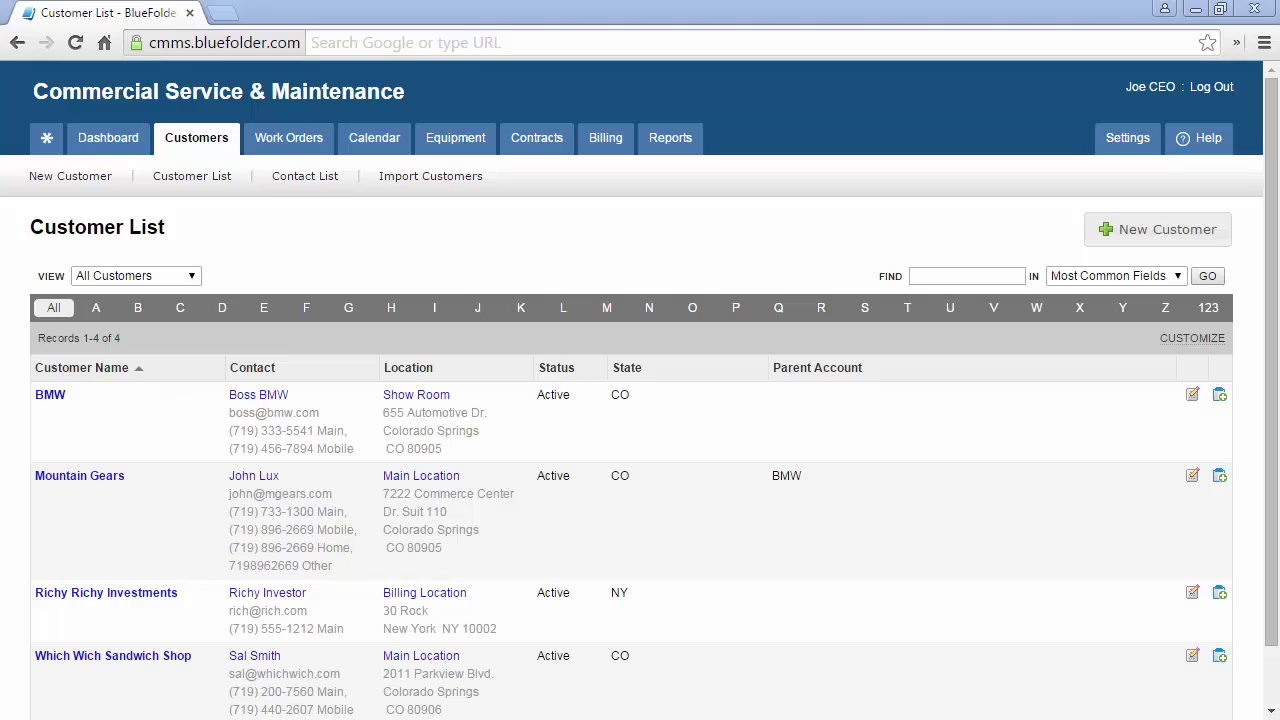
Filter the customer list to names starting with B and open the BMW customer record.
mouse_move(167, 147)
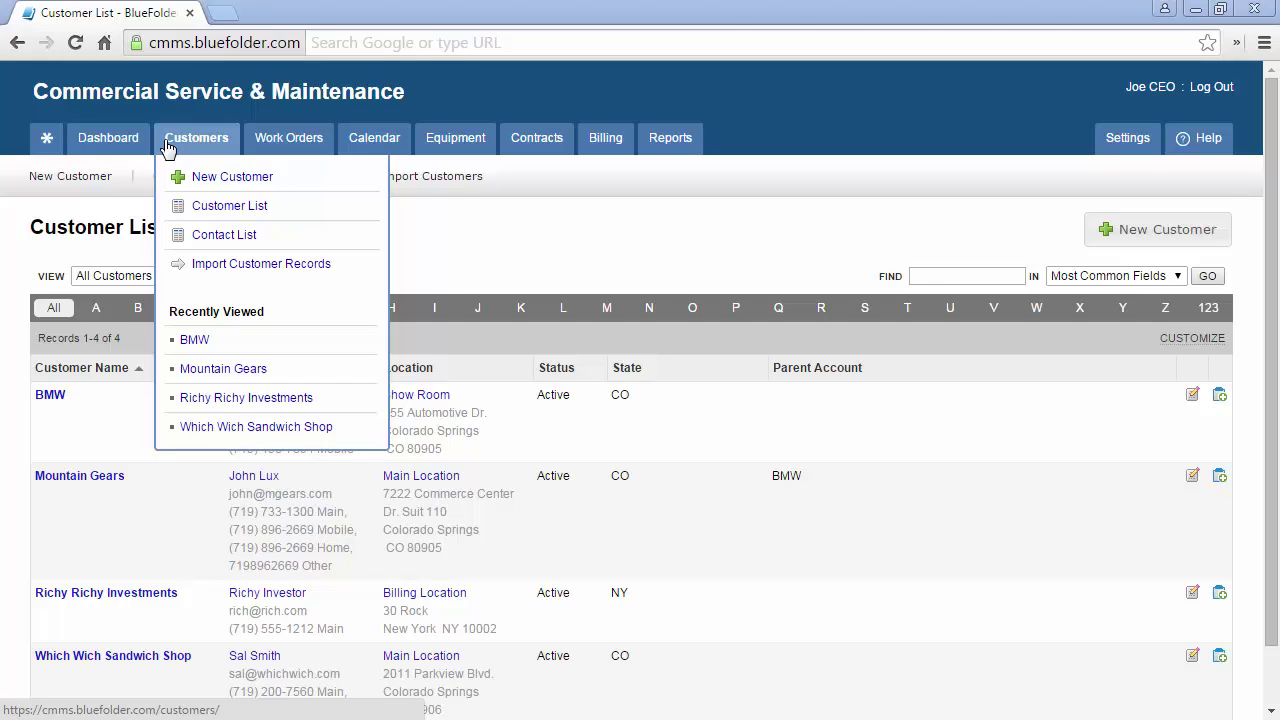
left_click(202, 214)
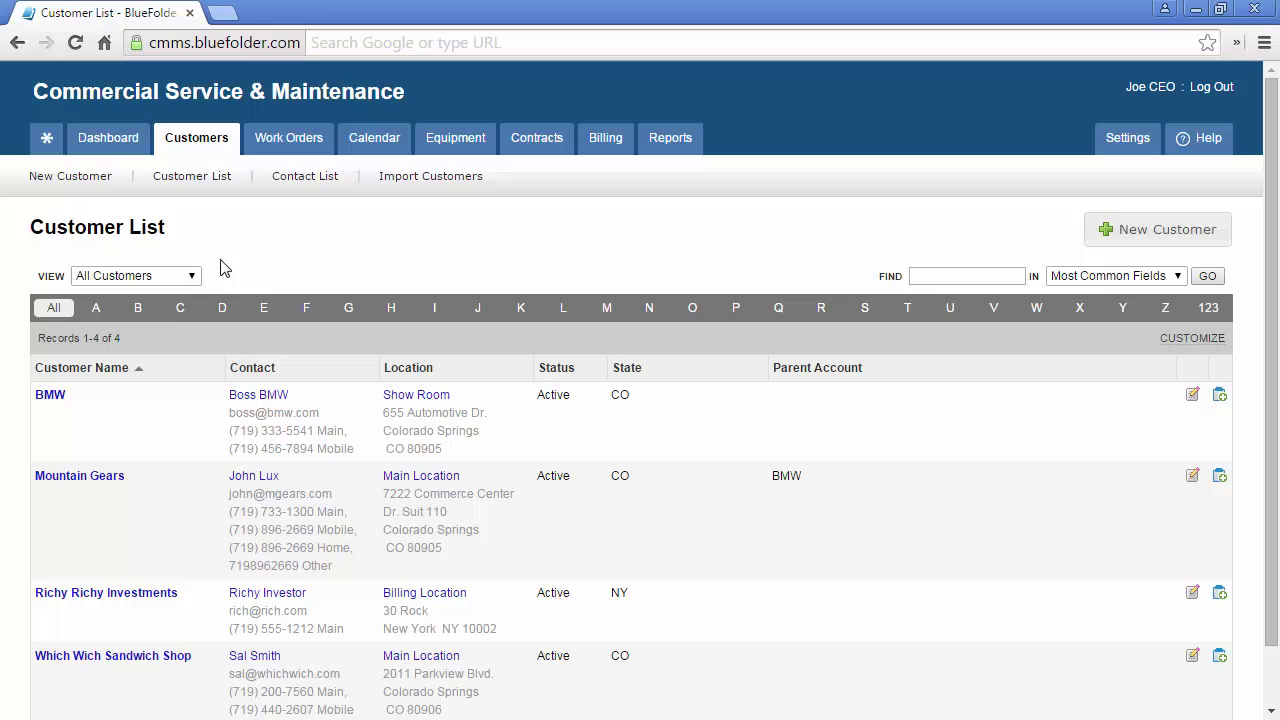
left_click(141, 312)
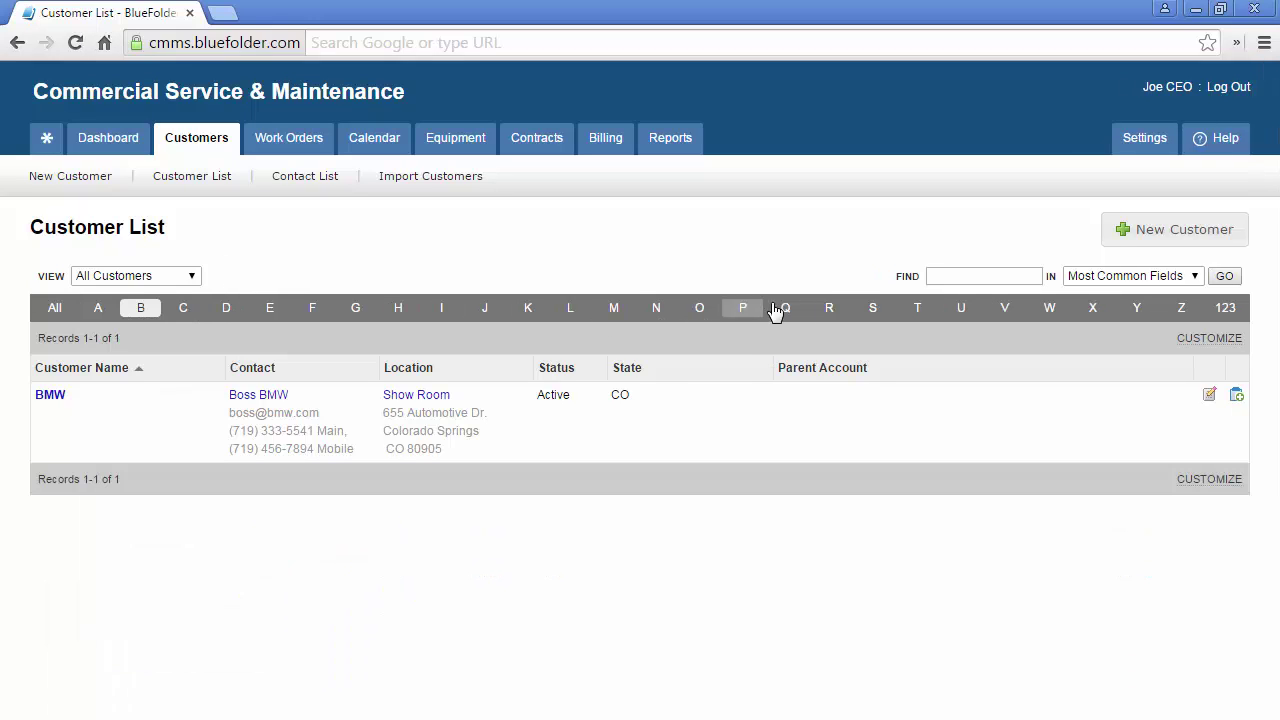
left_click(950, 277)
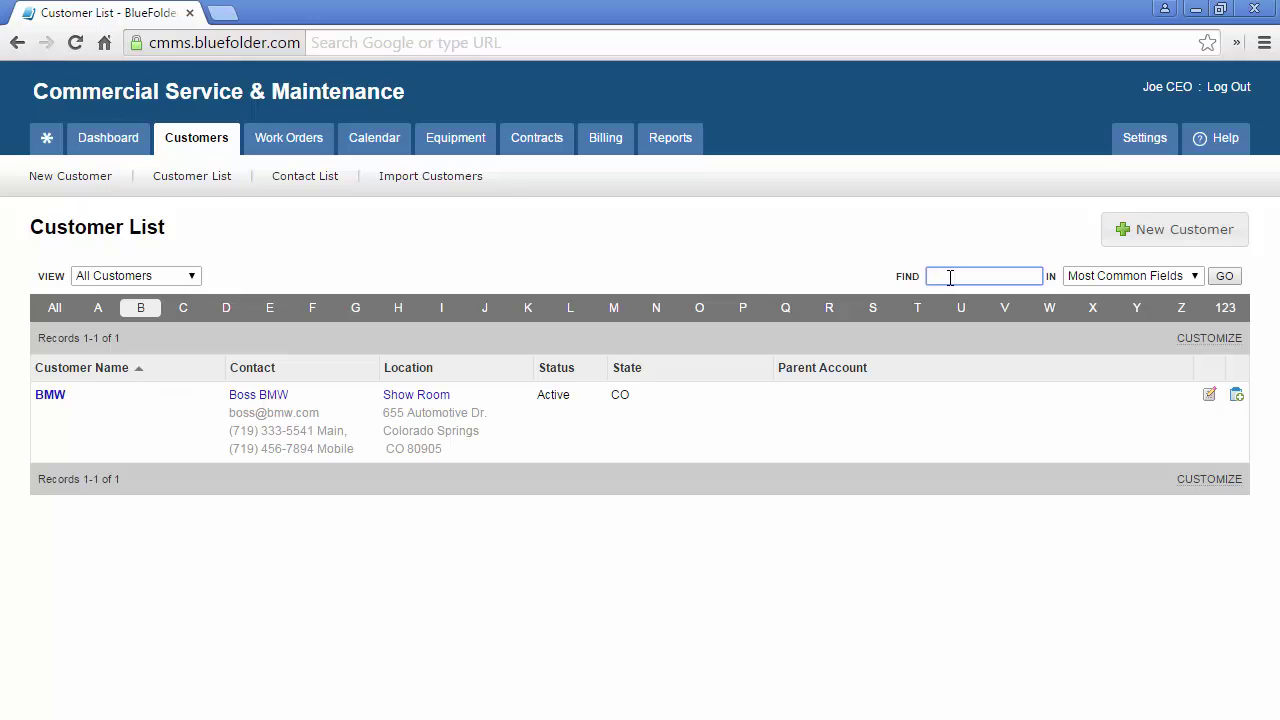
left_click(52, 398)
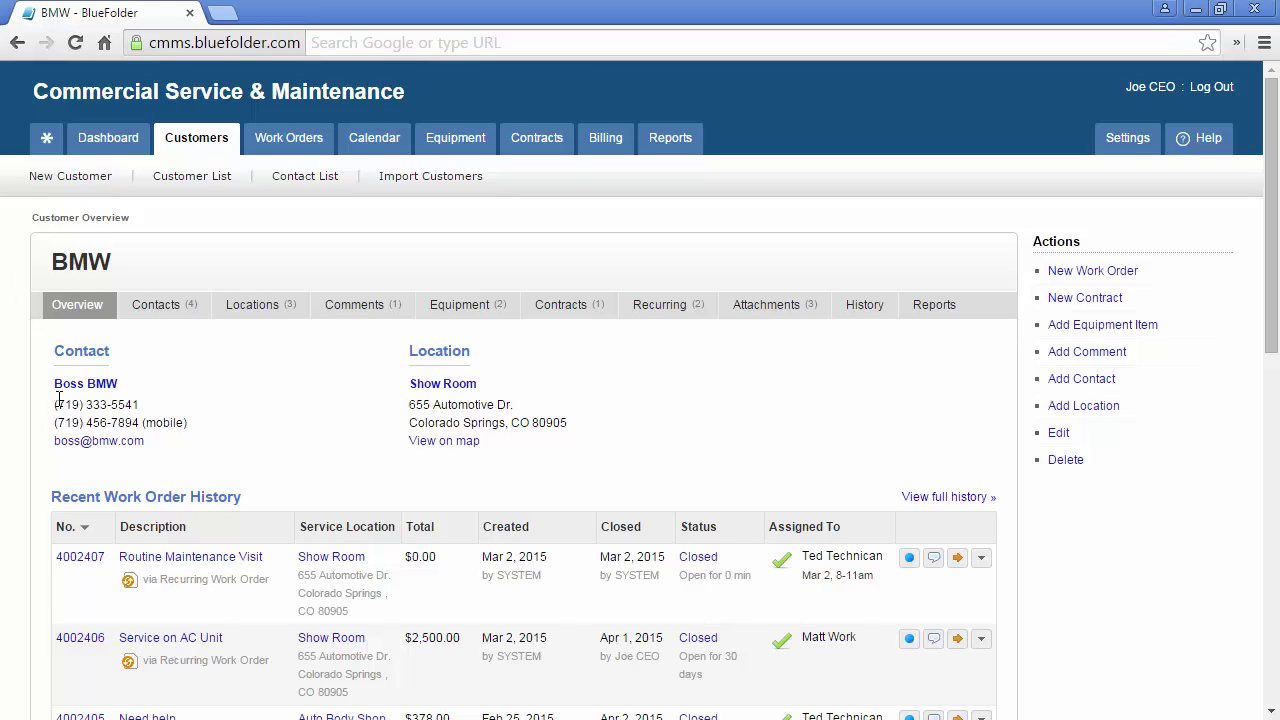
Look through the BMW customer overview, from recent work orders and comments down to billing and notification preferences.
scroll(59, 400, "down", 1)
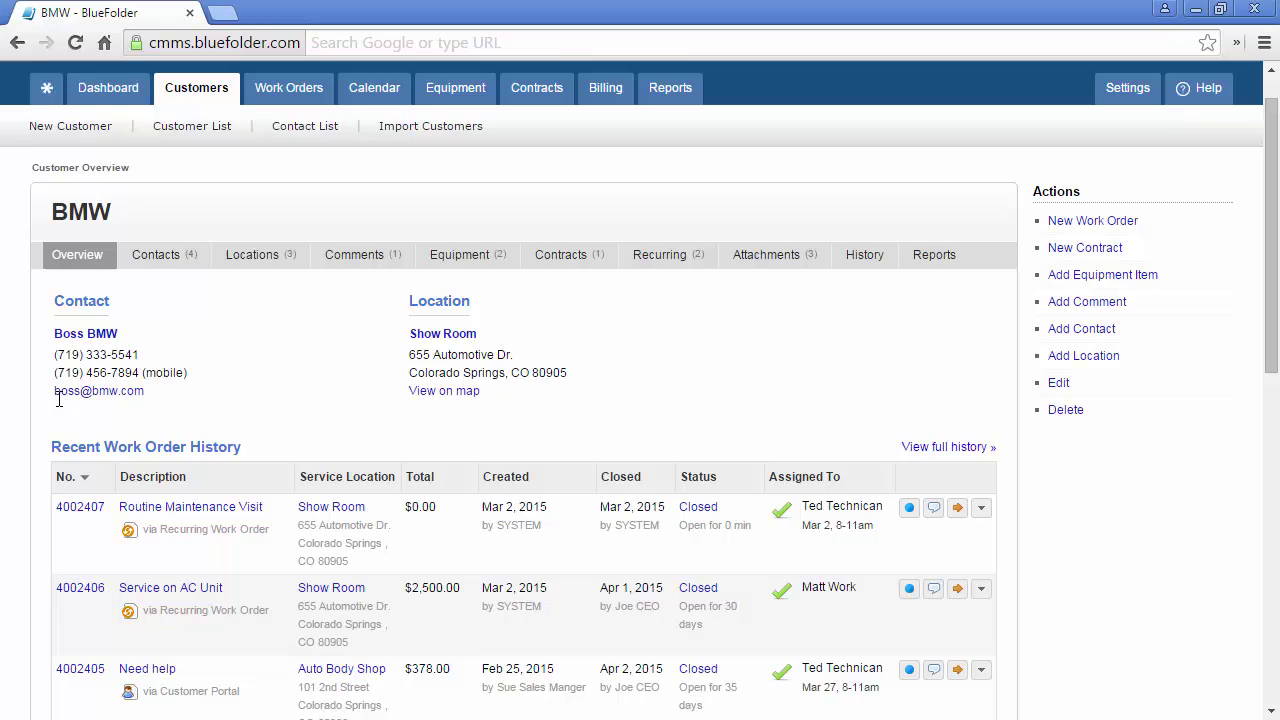
scroll(59, 400, "down", 2)
scroll(59, 406, "down", 3)
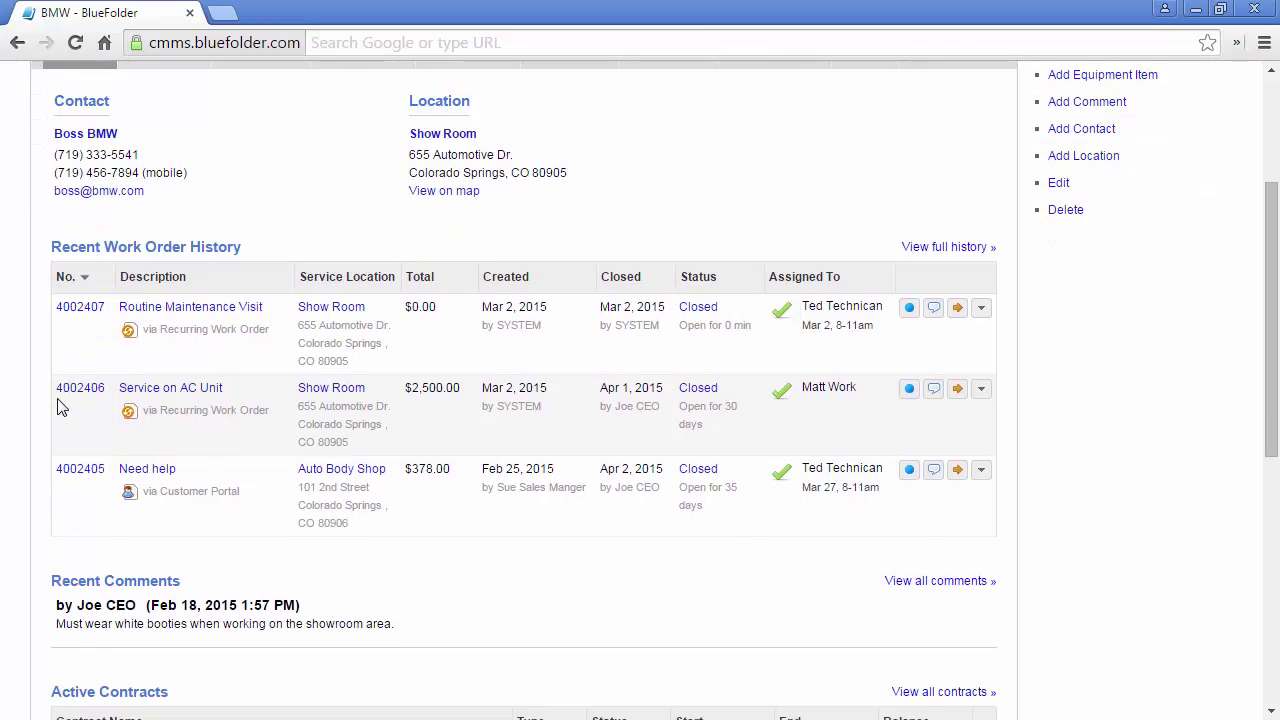
scroll(58, 398, "down", 5)
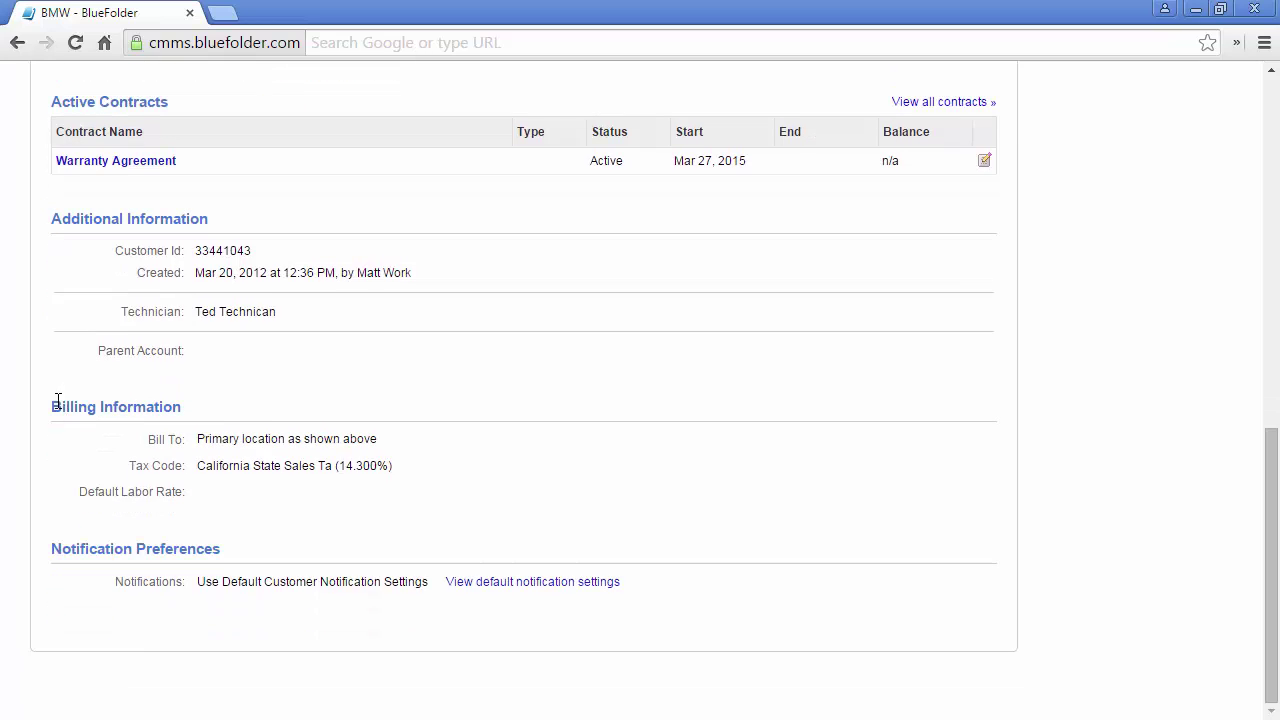
Show the default customer notification settings in BMW's notification preferences and review which events trigger emails.
left_click(471, 592)
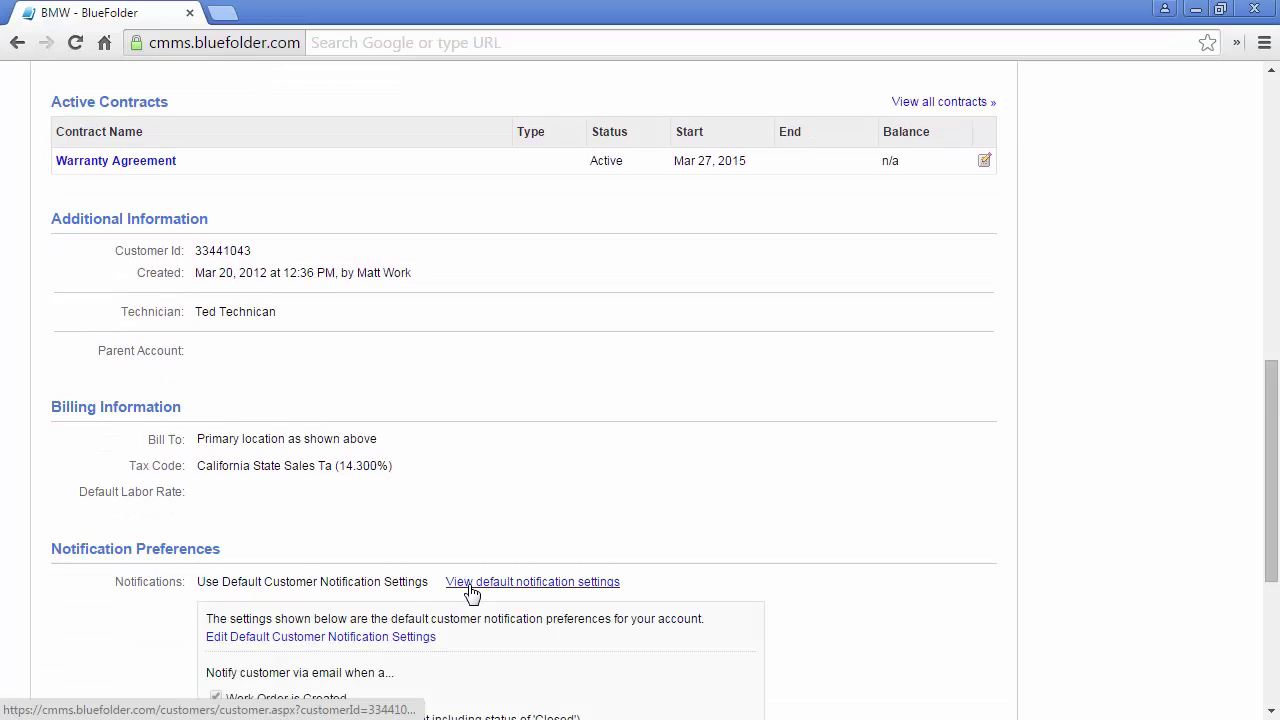
scroll(471, 592, "down", 3)
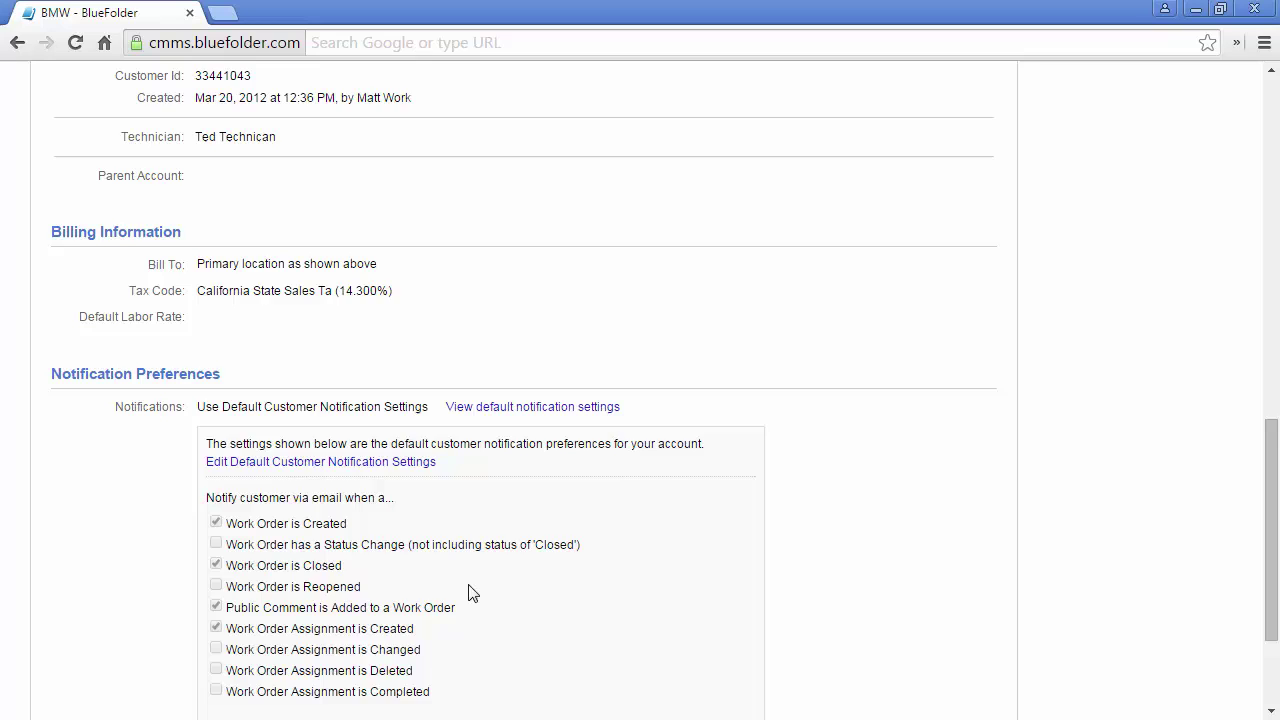
scroll(470, 592, "down", 1)
scroll(420, 550, "up", 15)
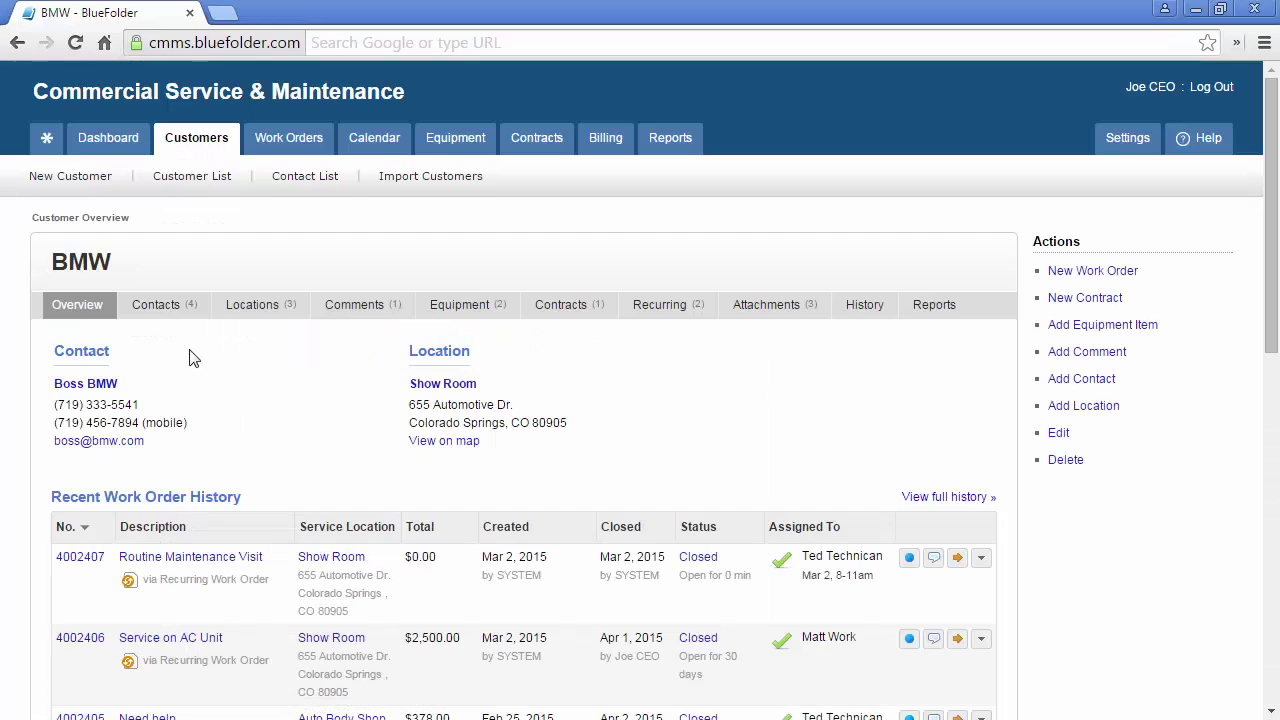
Look through the contacts, locations and comments stored for the BMW customer.
left_click(174, 313)
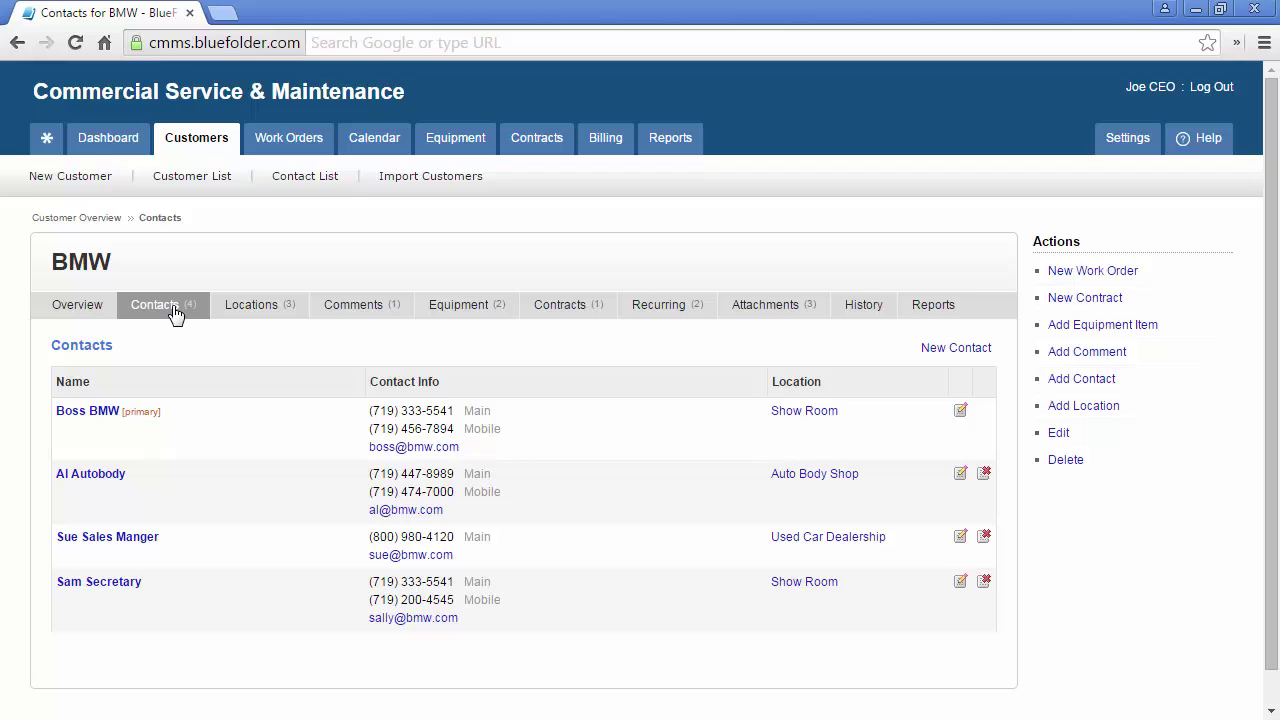
left_click(251, 313)
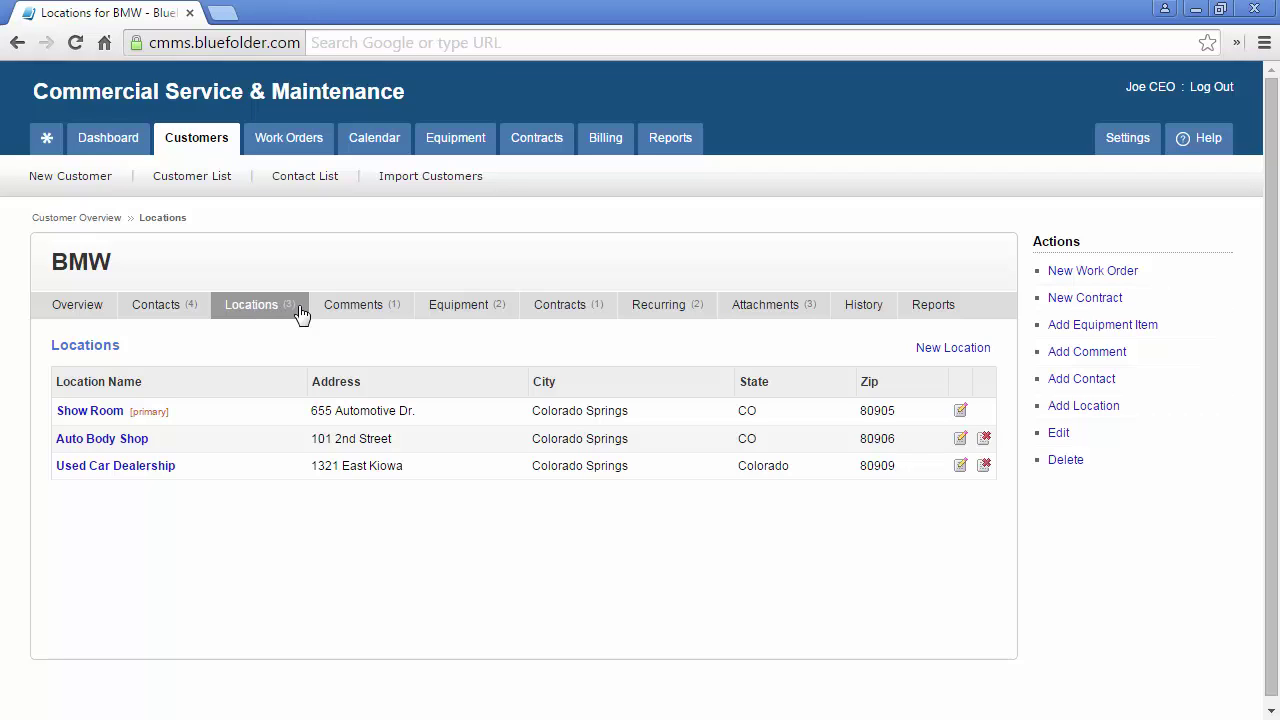
left_click(338, 311)
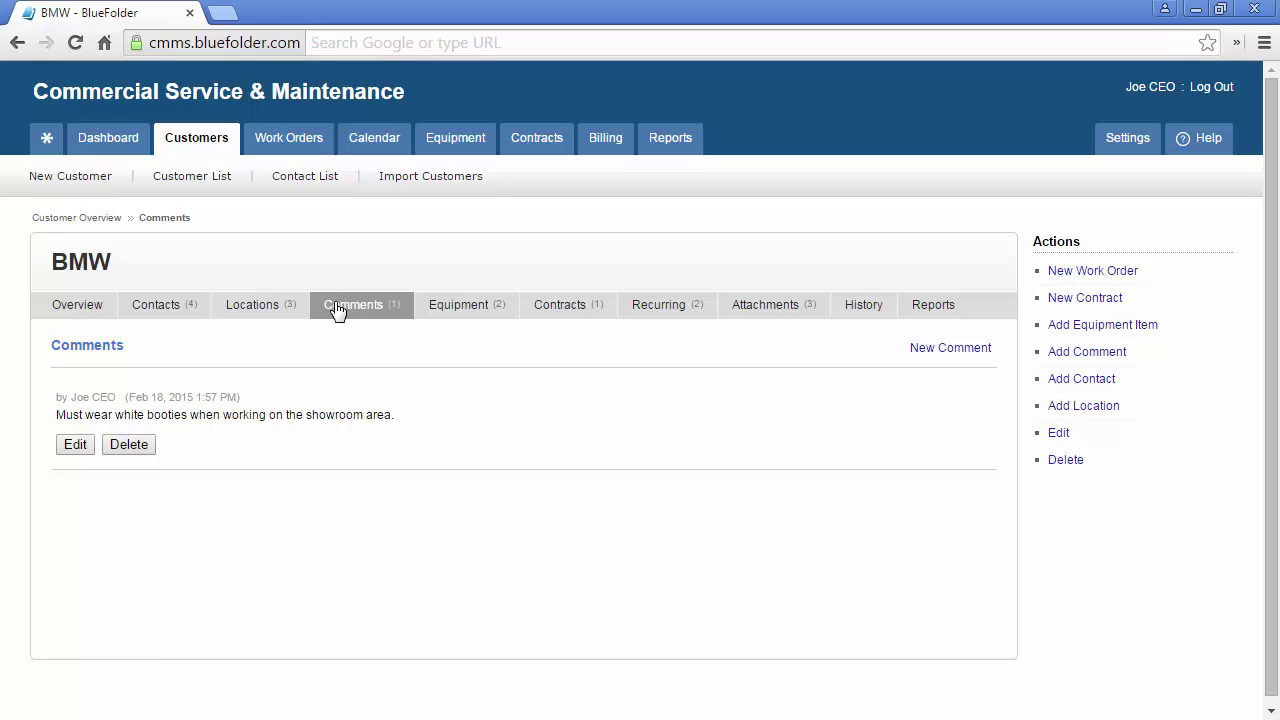
Open the Lobby TV Plasma 70" item from BMW's equipment and review its details and service history.
left_click(448, 309)
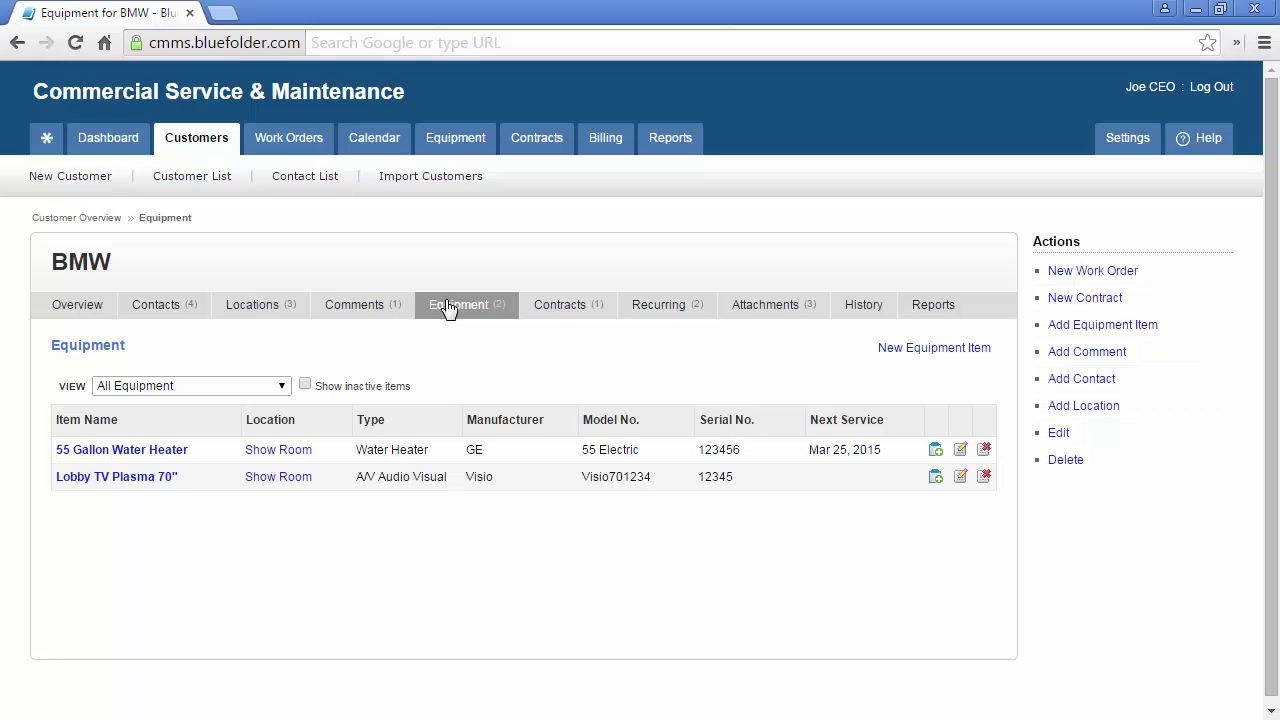
left_click(148, 478)
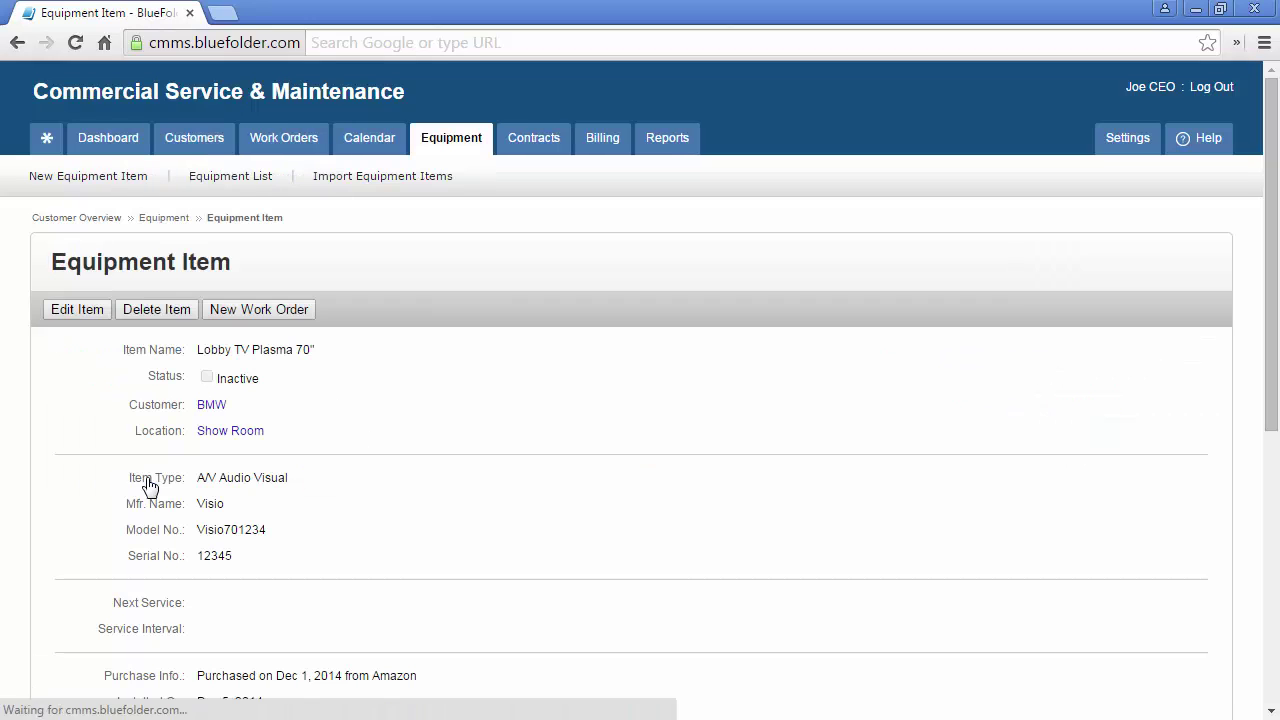
scroll(27, 455, "down", 3)
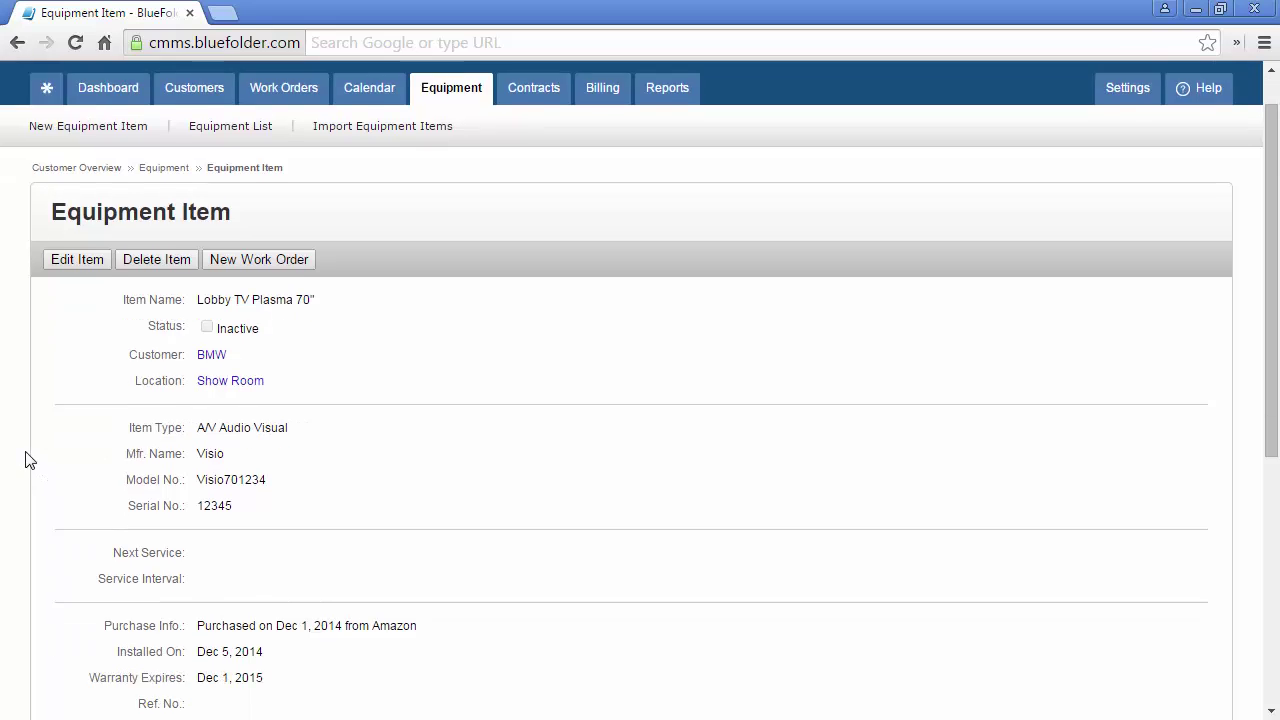
scroll(27, 459, "down", 1)
scroll(27, 459, "down", 5)
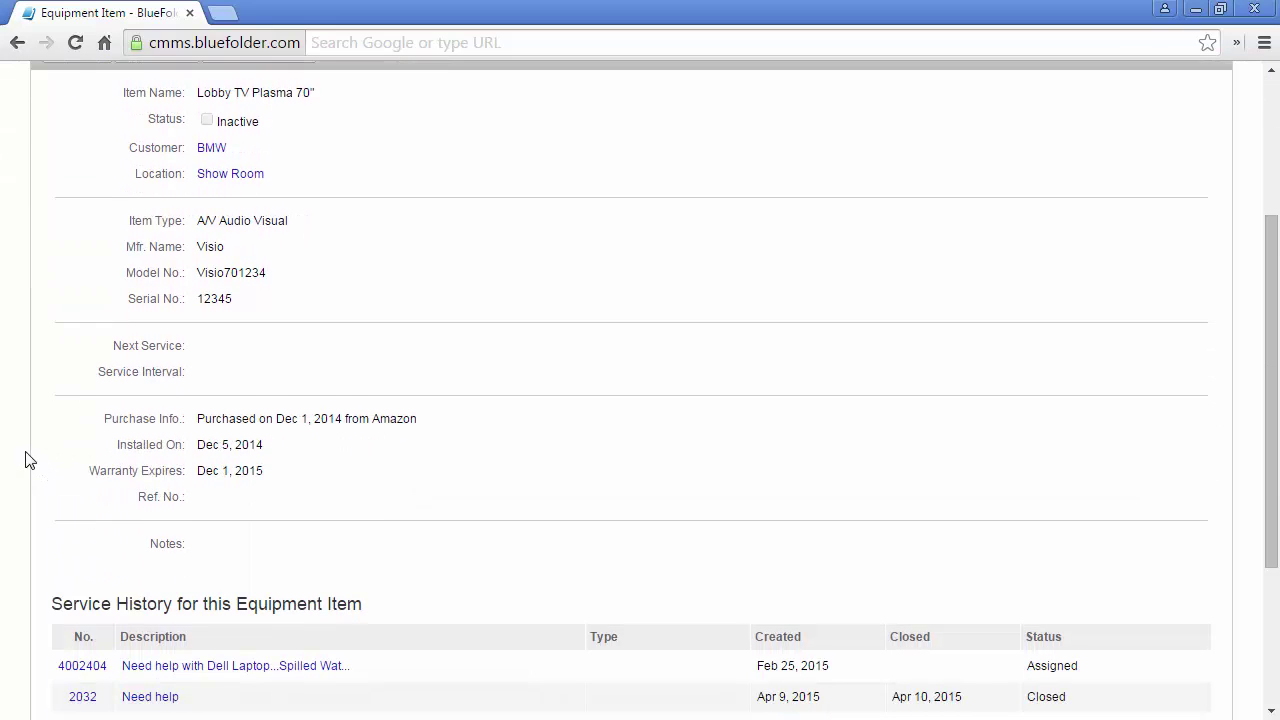
scroll(27, 459, "up", 9)
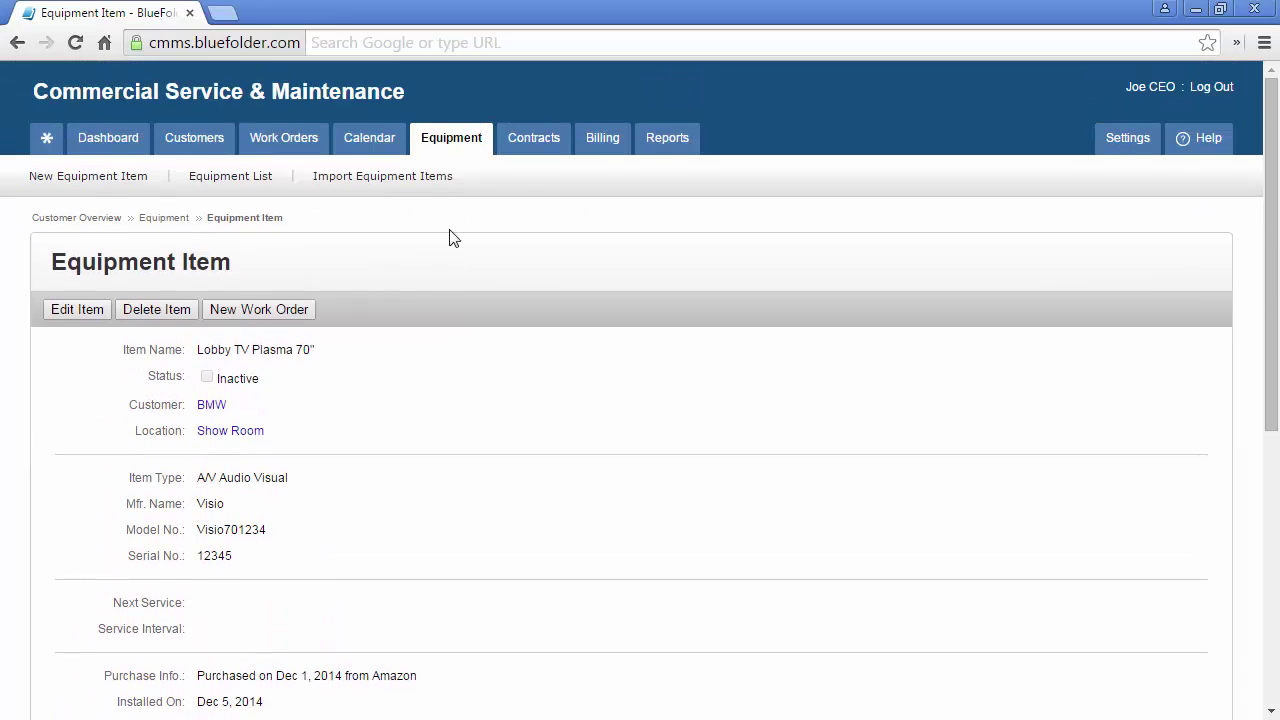
View the account-wide contracts by expiry status, including Expired Contracts, and return to BMW's equipment list.
left_click(530, 145)
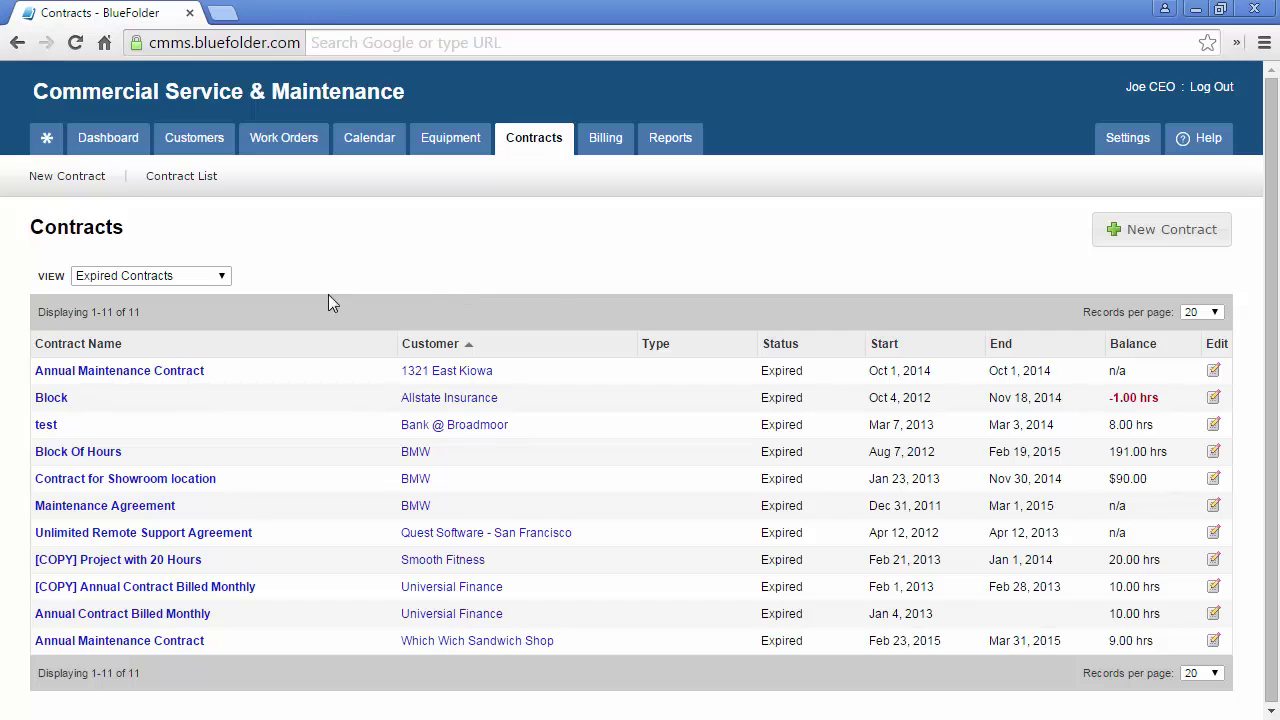
left_click(225, 280)
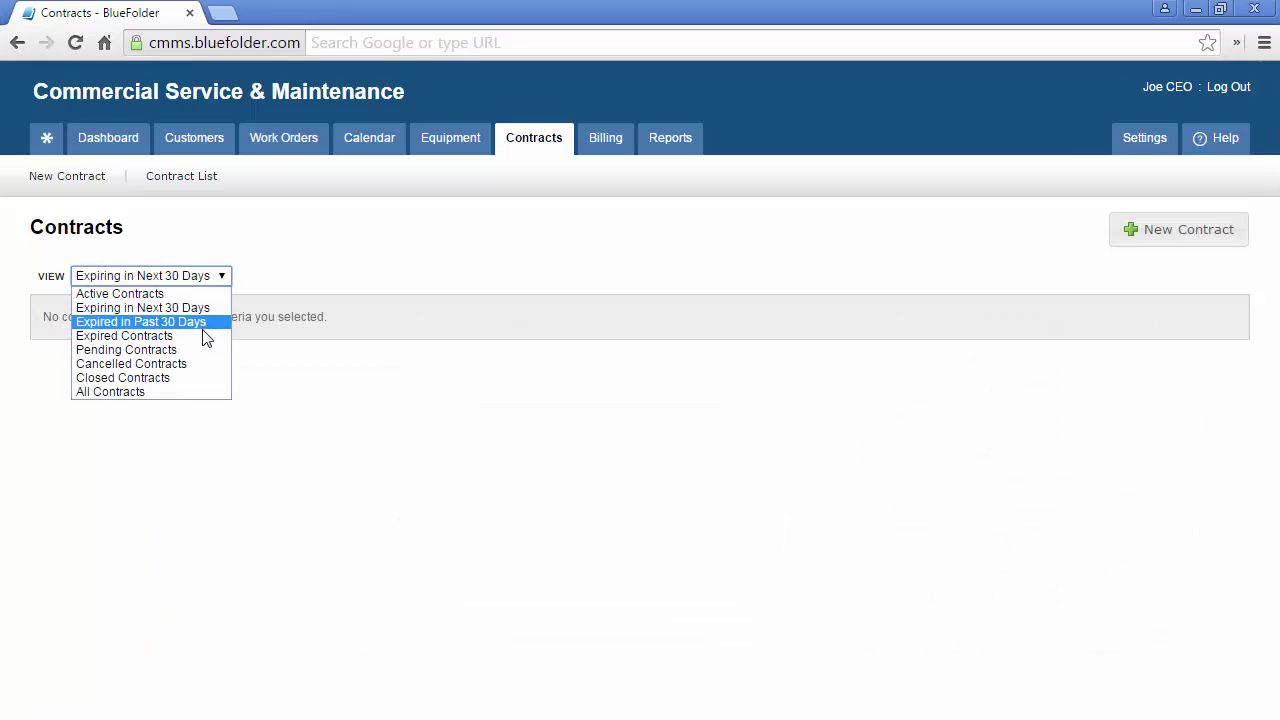
left_click(200, 320)
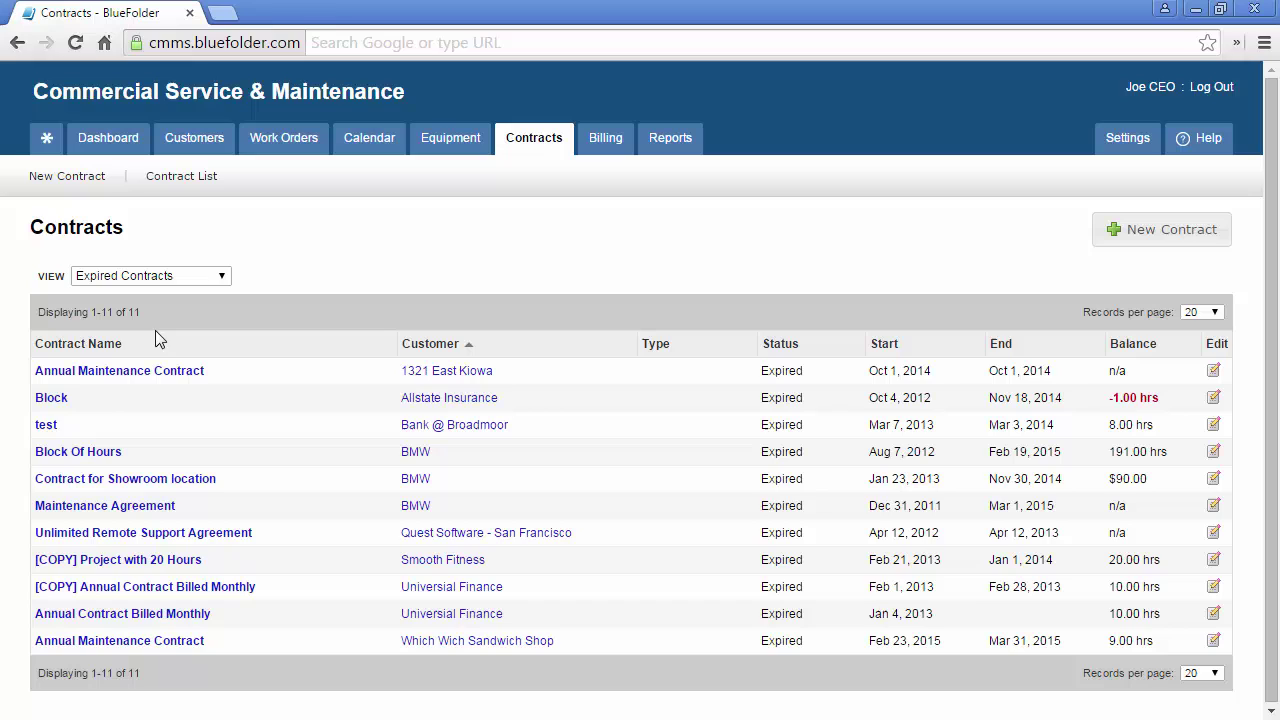
left_click(108, 345)
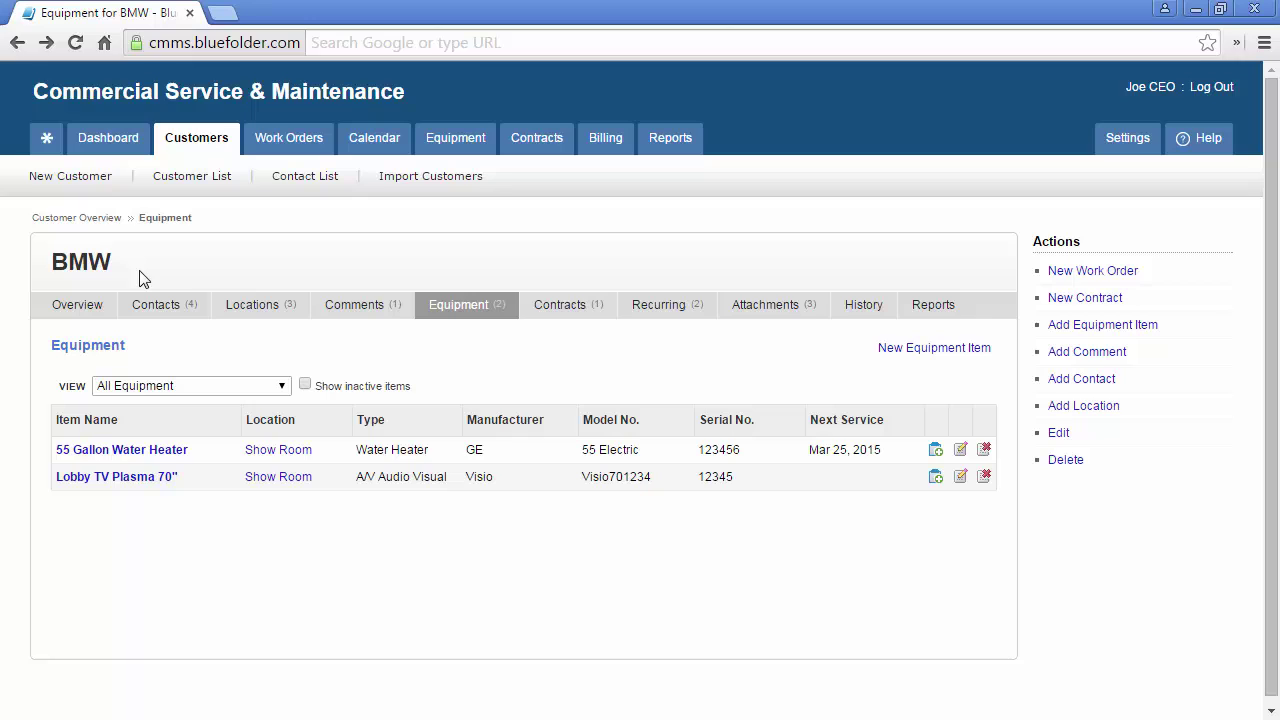
View BMW's recurring work orders and its attachments.
left_click(638, 314)
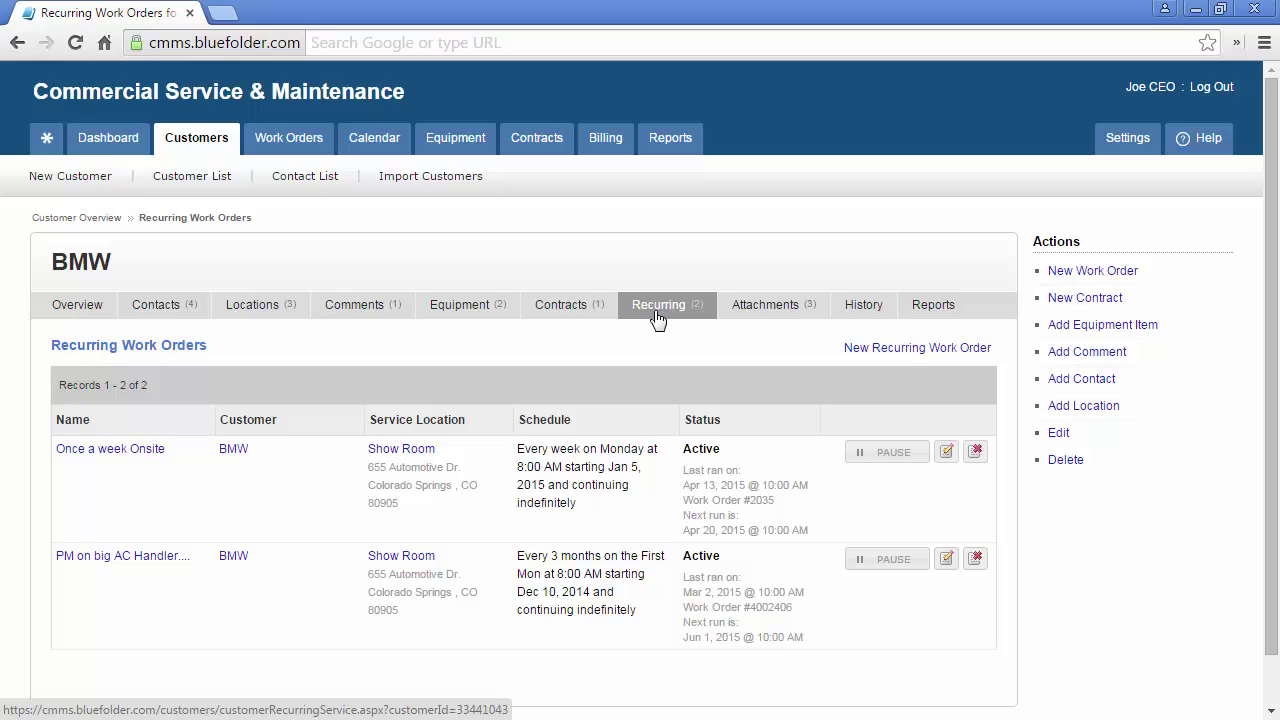
left_click(754, 316)
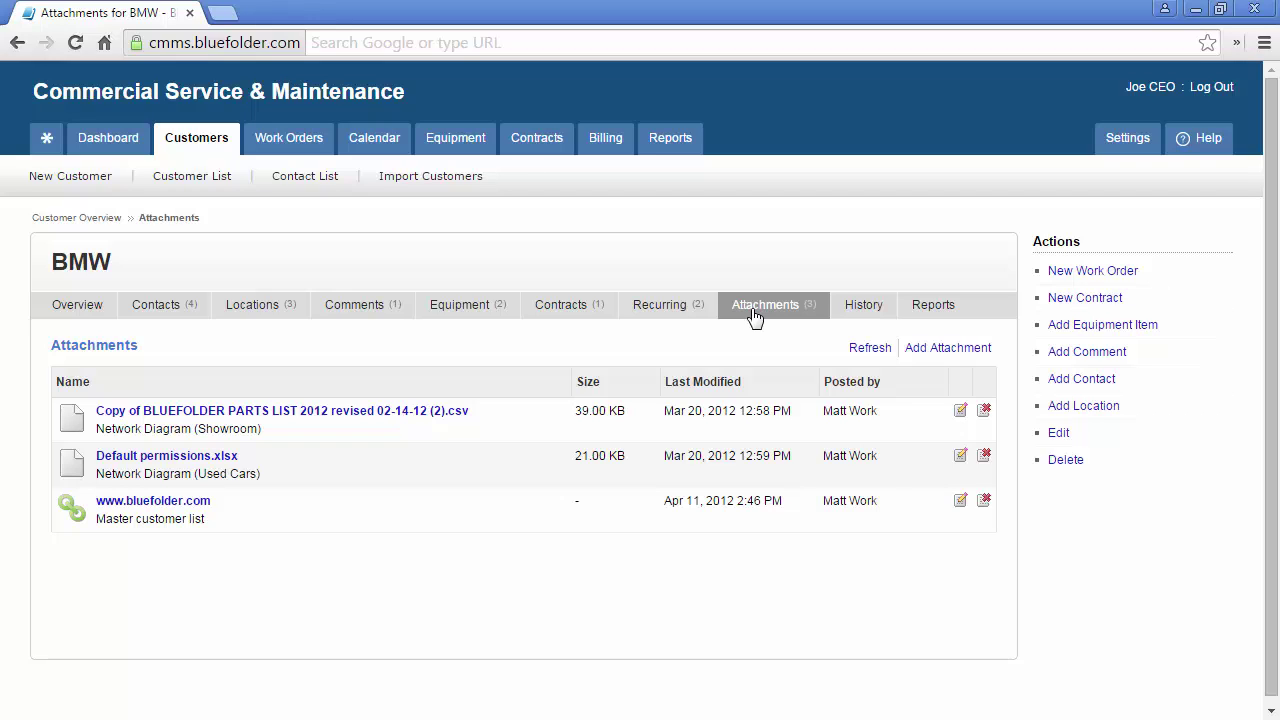
Filter BMW's service history to work orders with status Assigned, and open the reports available for this customer.
left_click(862, 311)
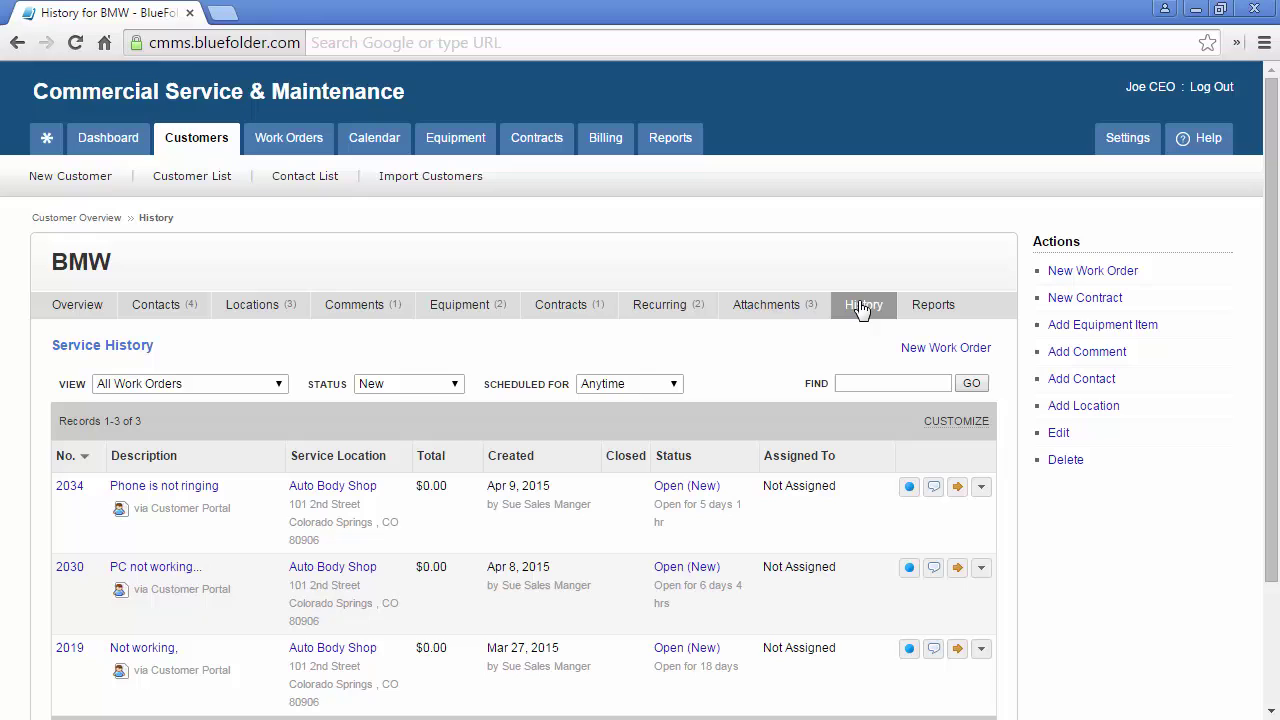
left_click(278, 386)
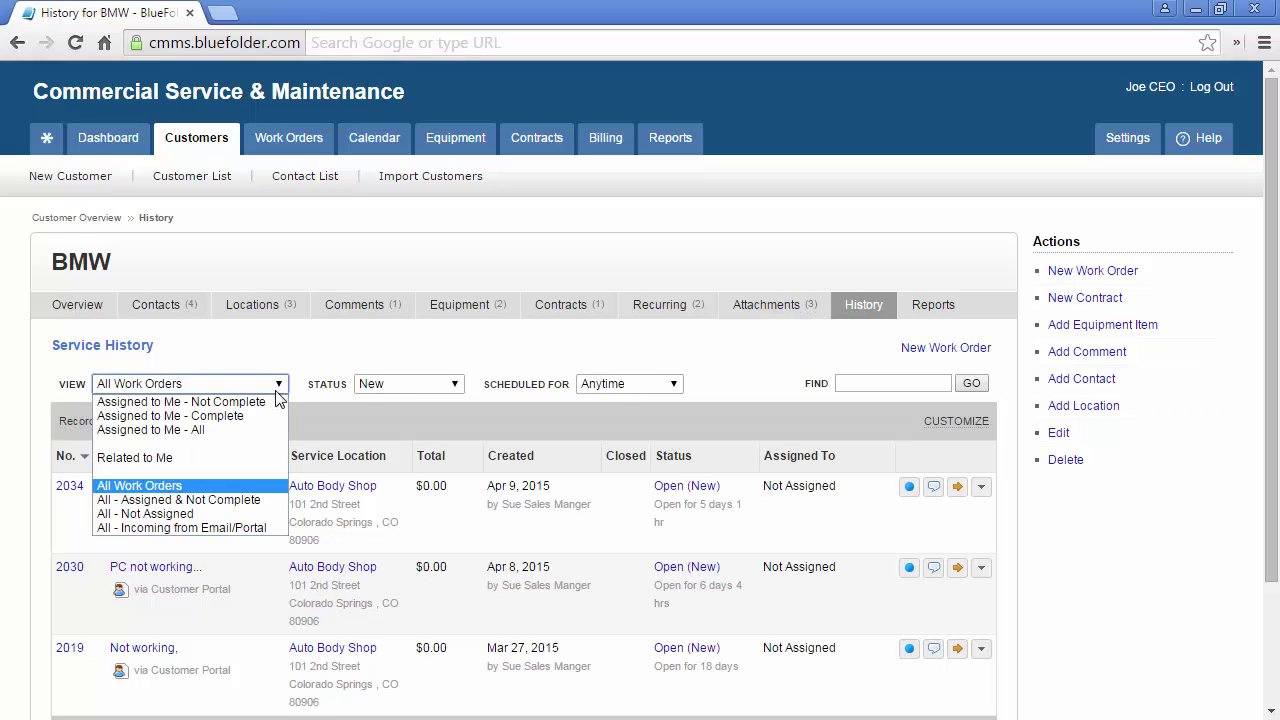
left_click(416, 386)
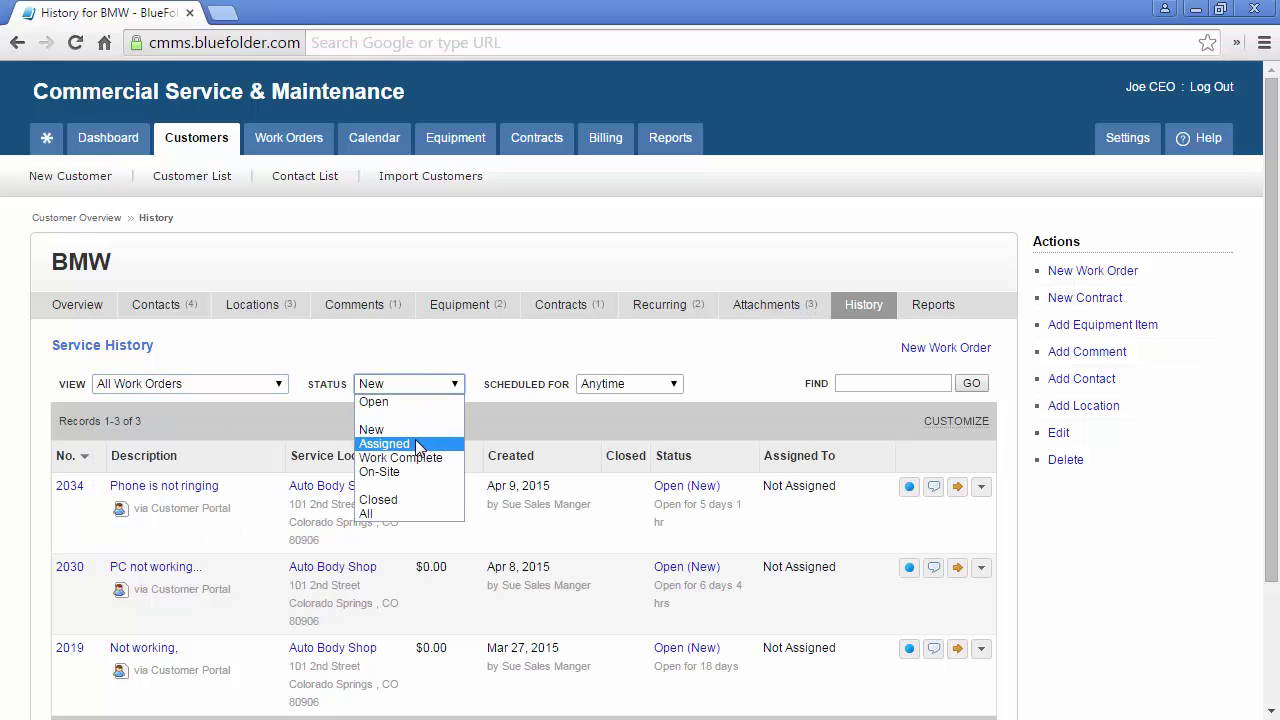
left_click(410, 443)
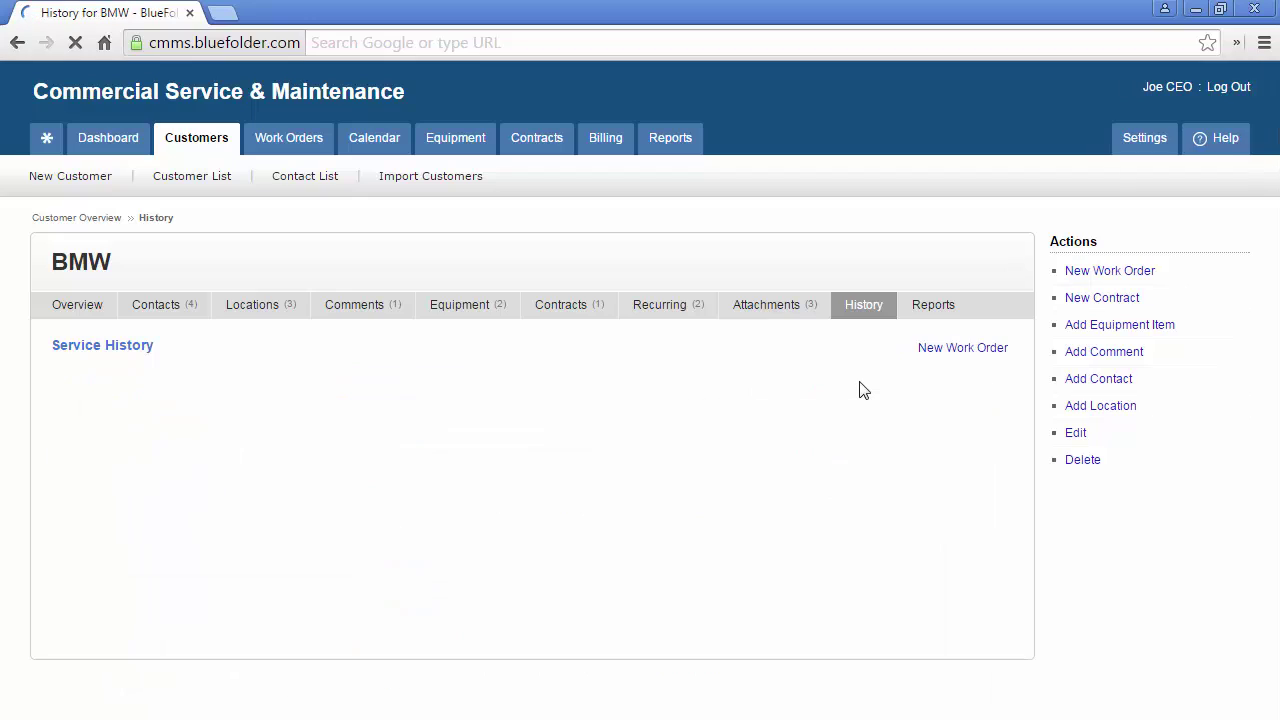
left_click(862, 382)
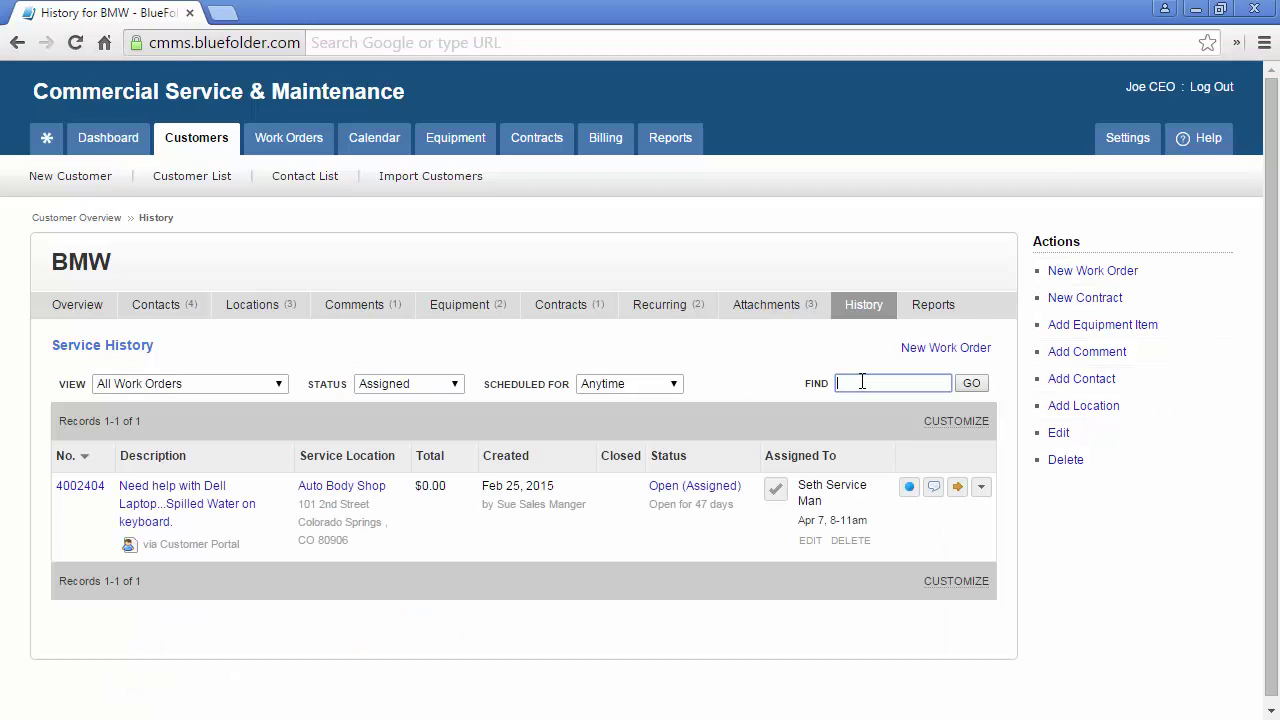
left_click(936, 314)
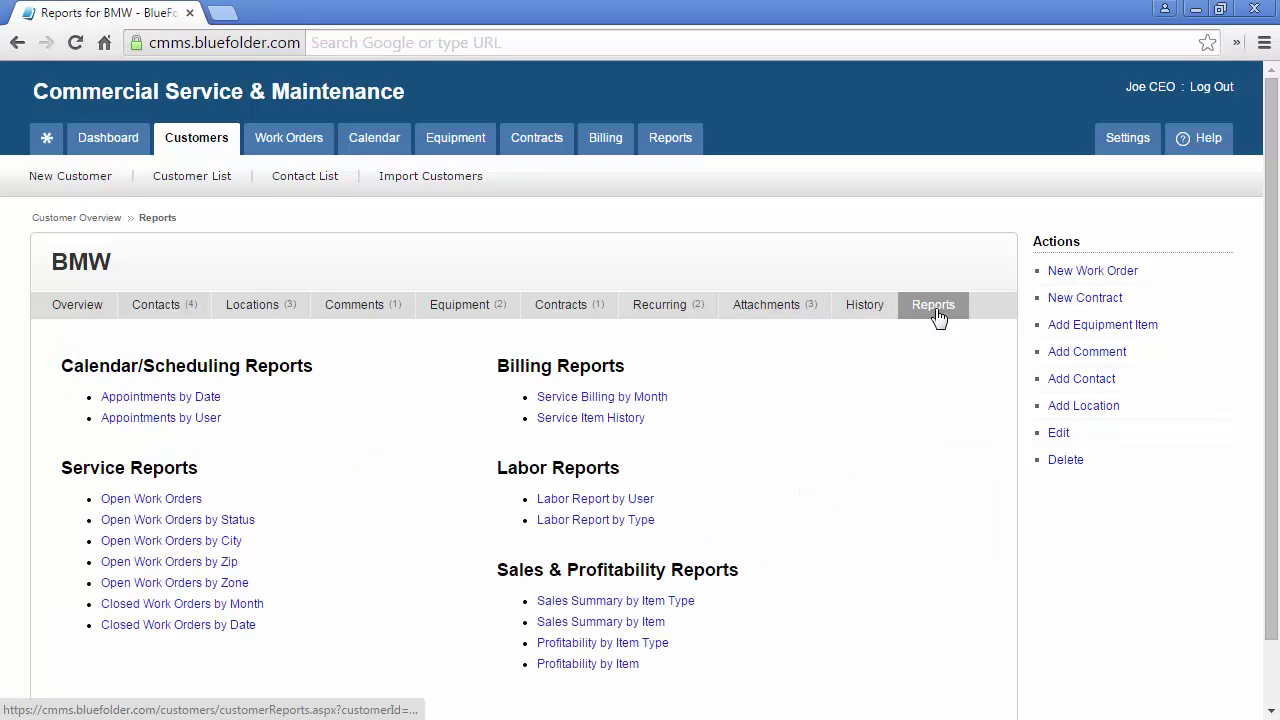